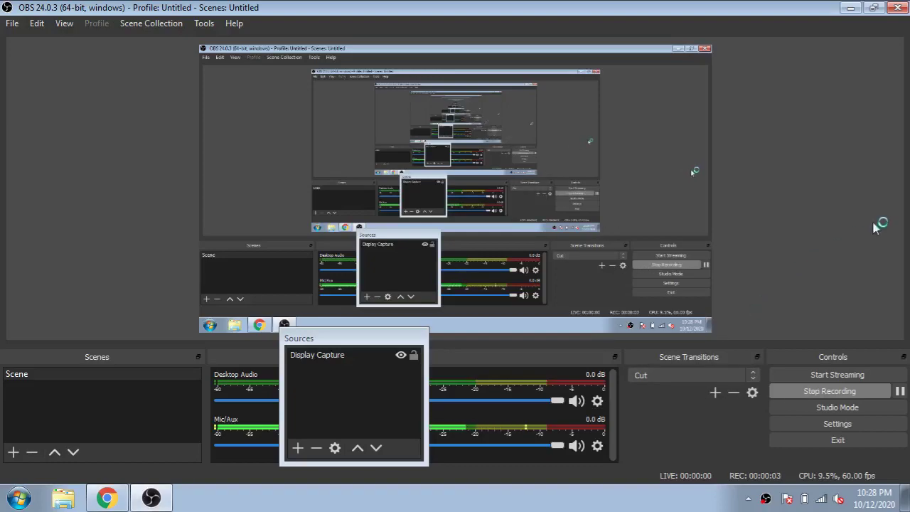
Minimize OBS Studio so the Ignition gateway's User Sources page is visible.
click(850, 7)
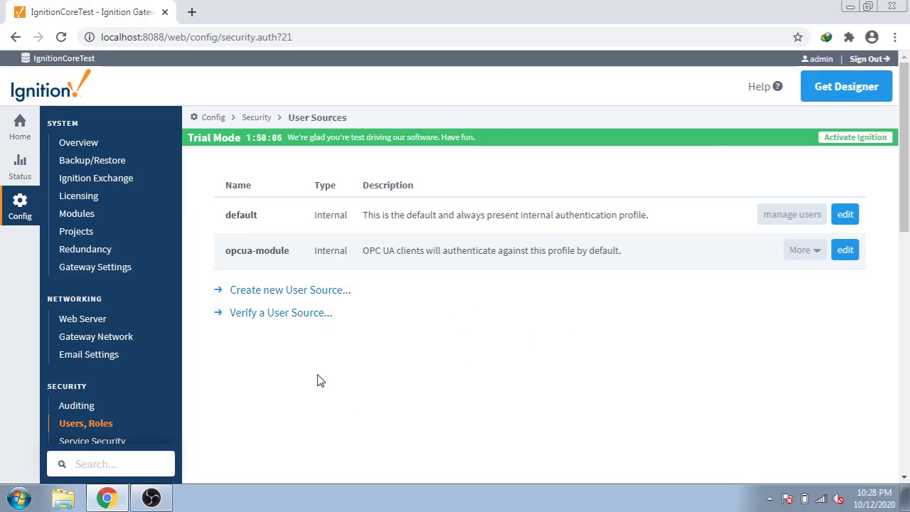
Refresh User Sources, then view the default source's users and roles, ending on its user list.
click(117, 426)
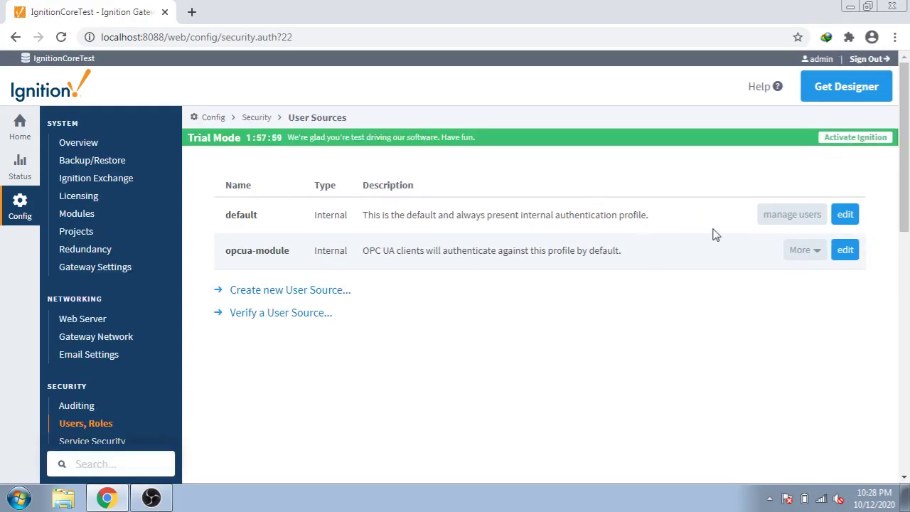
click(782, 226)
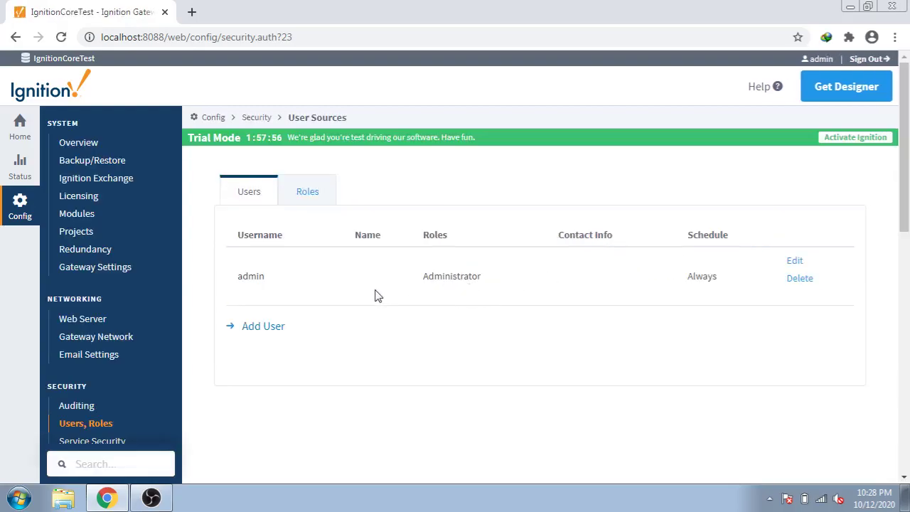
click(309, 197)
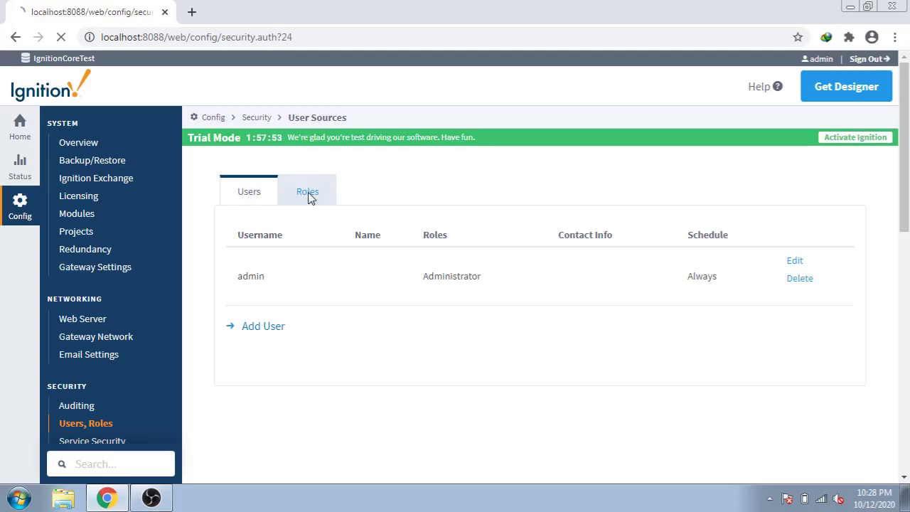
click(270, 194)
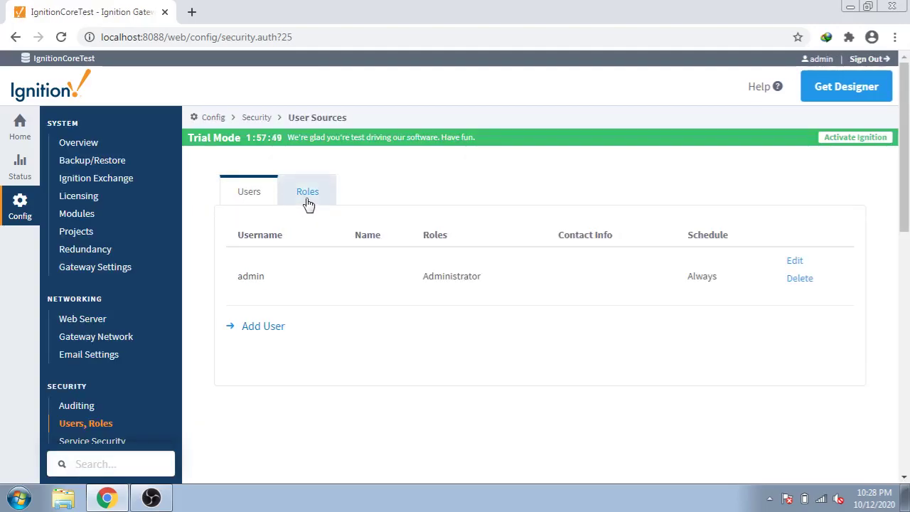
In the default source's roles list, add a new role named Engineer.
click(309, 202)
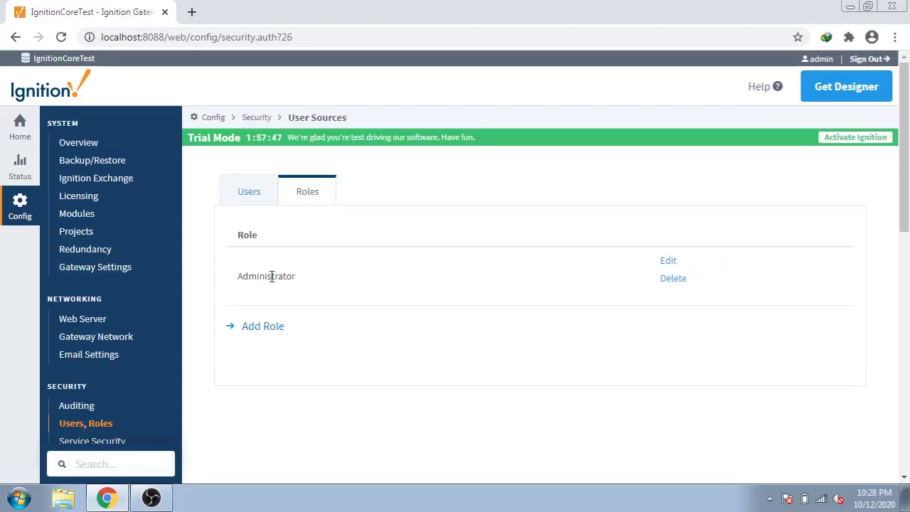
click(266, 329)
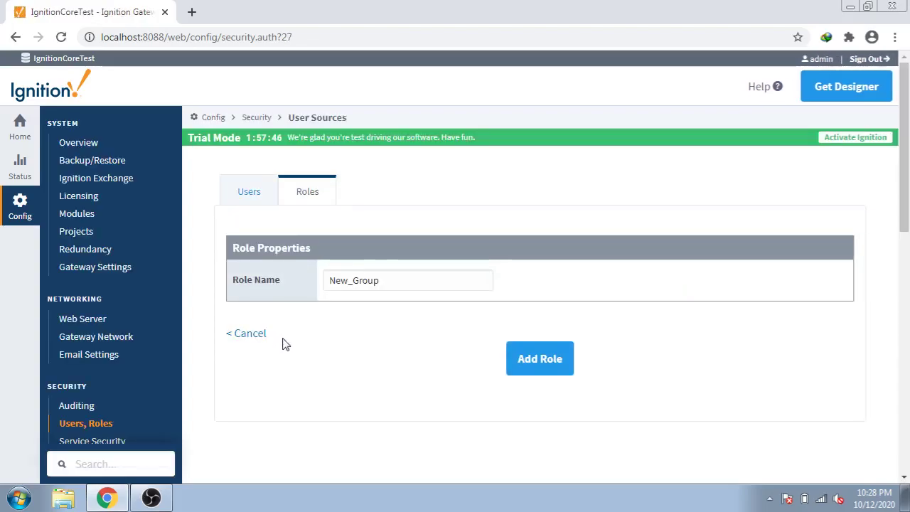
drag(396, 278, 319, 284)
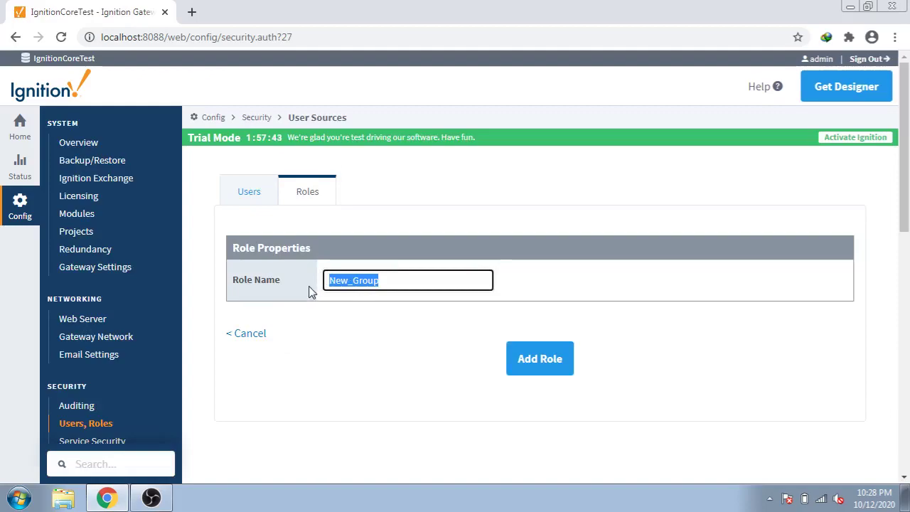
text(Eng)
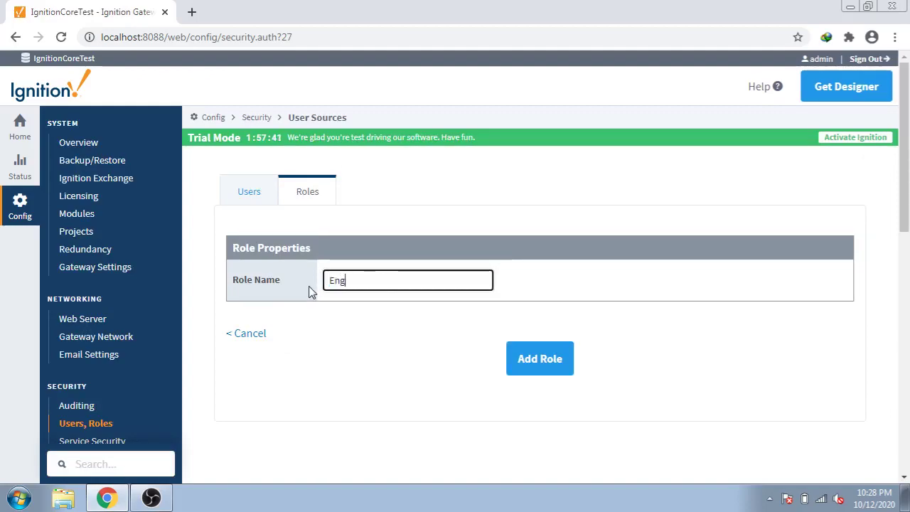
text(ineer)
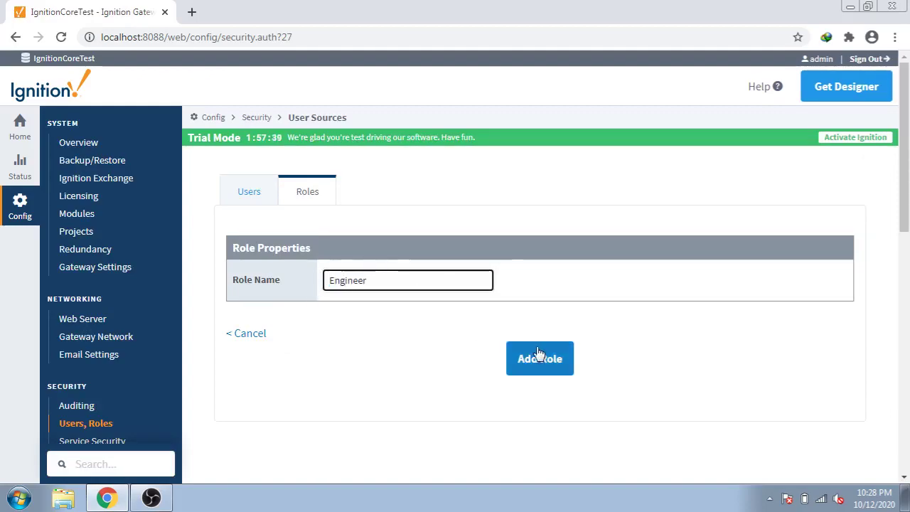
click(538, 355)
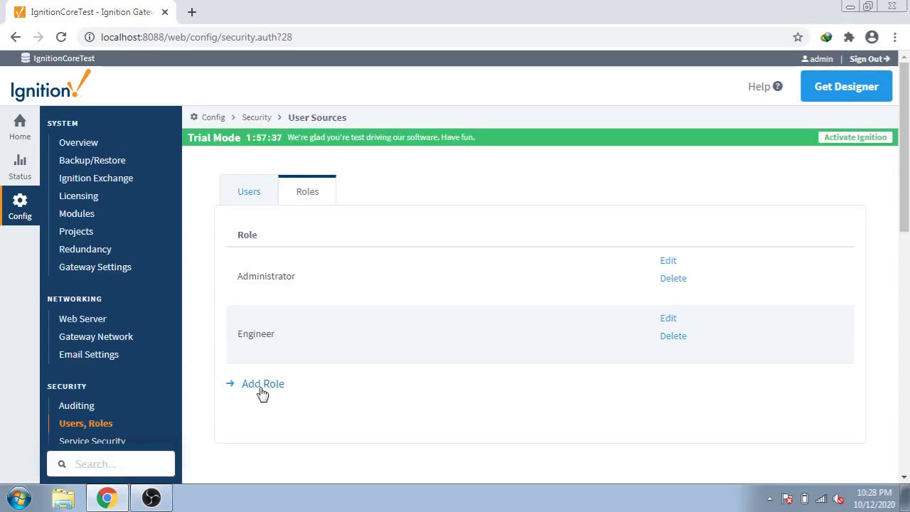
Add a second role named Operator.
click(262, 389)
drag(390, 279, 286, 297)
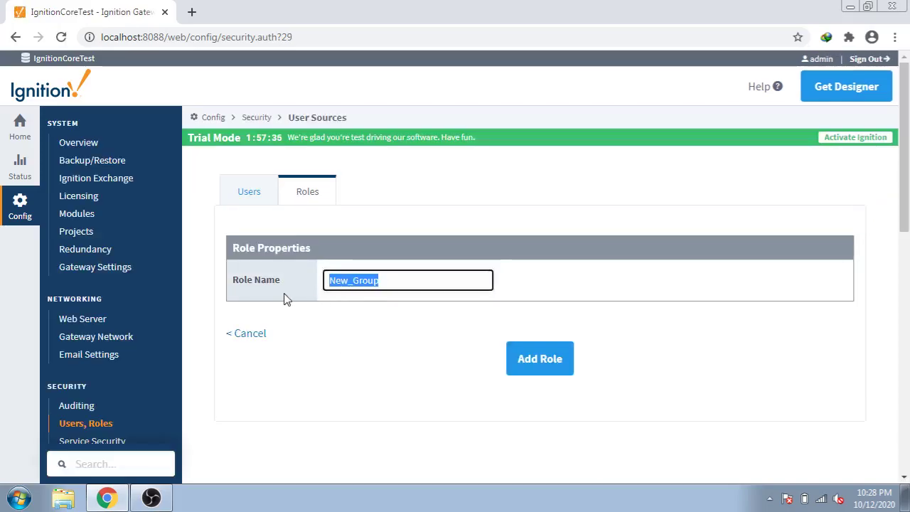
text(Opera)
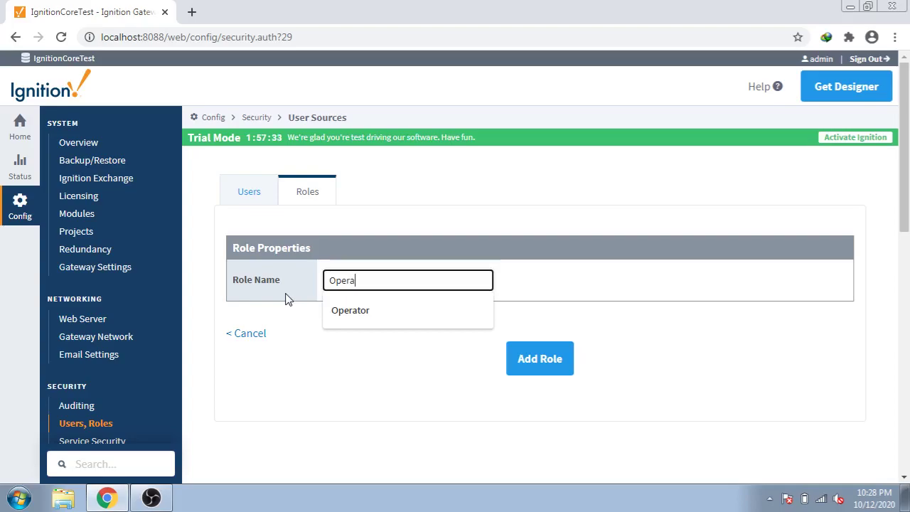
text(tor)
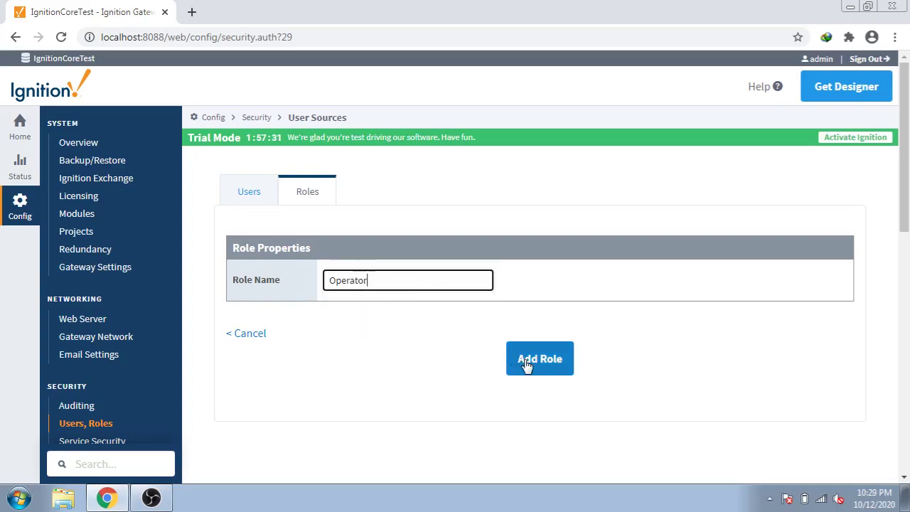
click(526, 360)
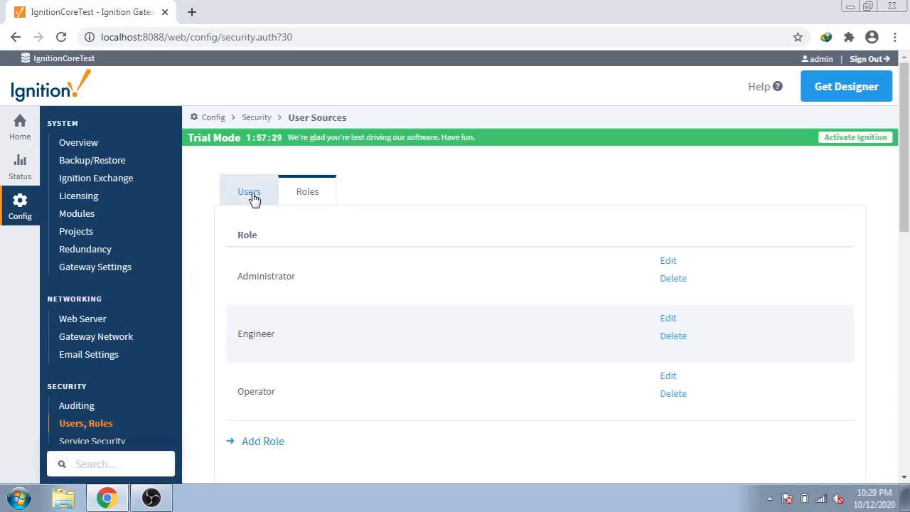
Begin a new user, filling in the username from saved entries and the password twice.
click(255, 202)
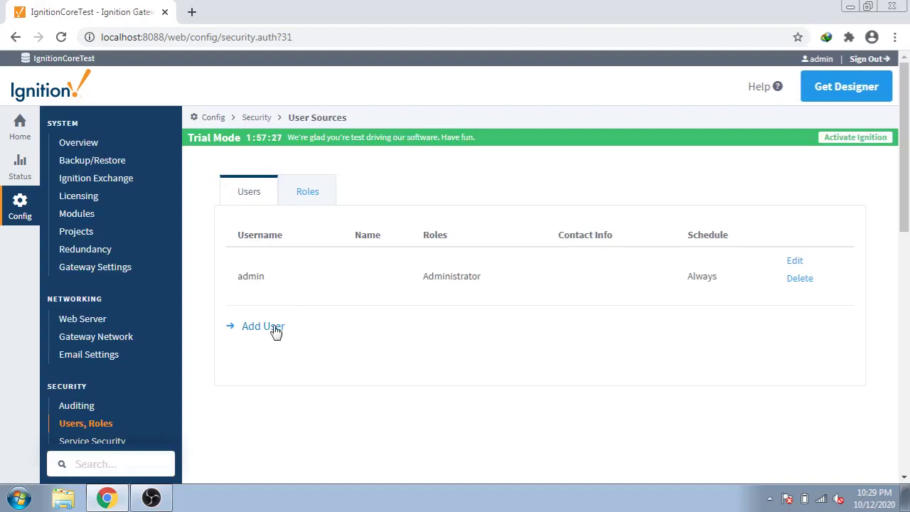
click(324, 196)
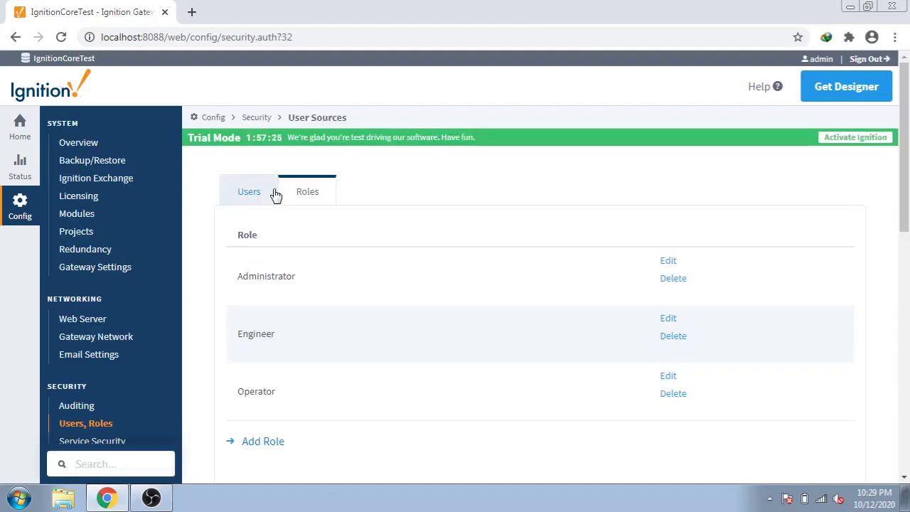
click(268, 194)
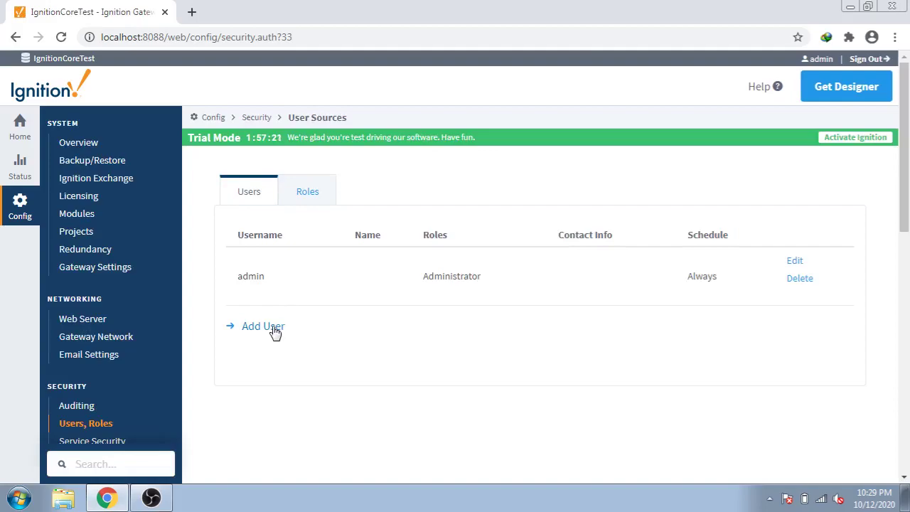
click(274, 333)
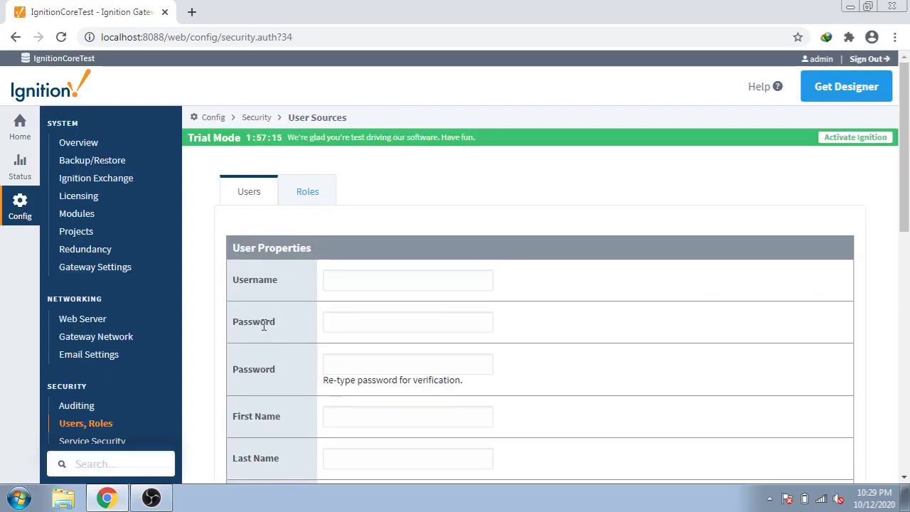
click(405, 281)
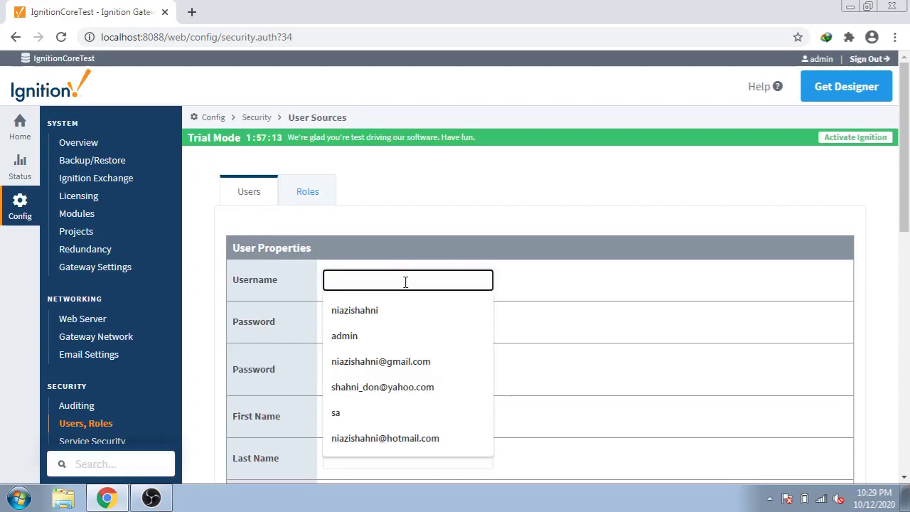
click(445, 253)
click(412, 279)
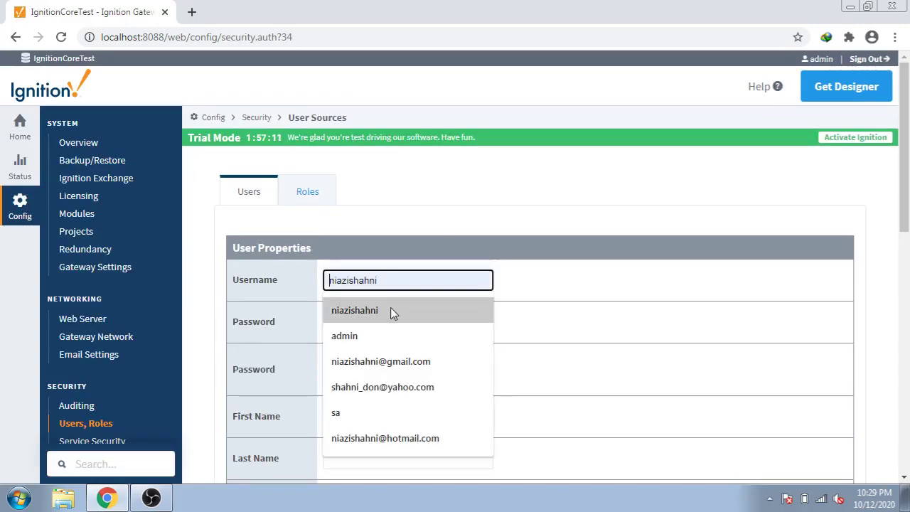
click(392, 310)
click(392, 318)
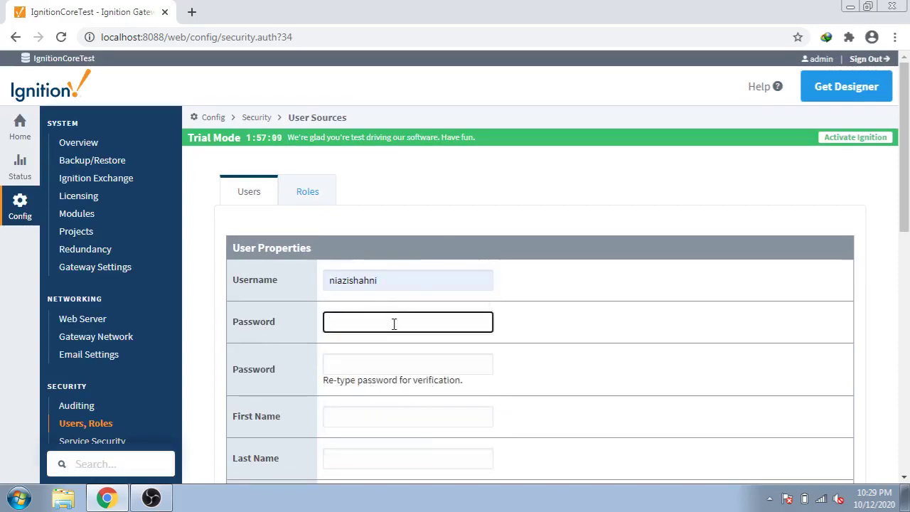
text(••)
key(Tab)
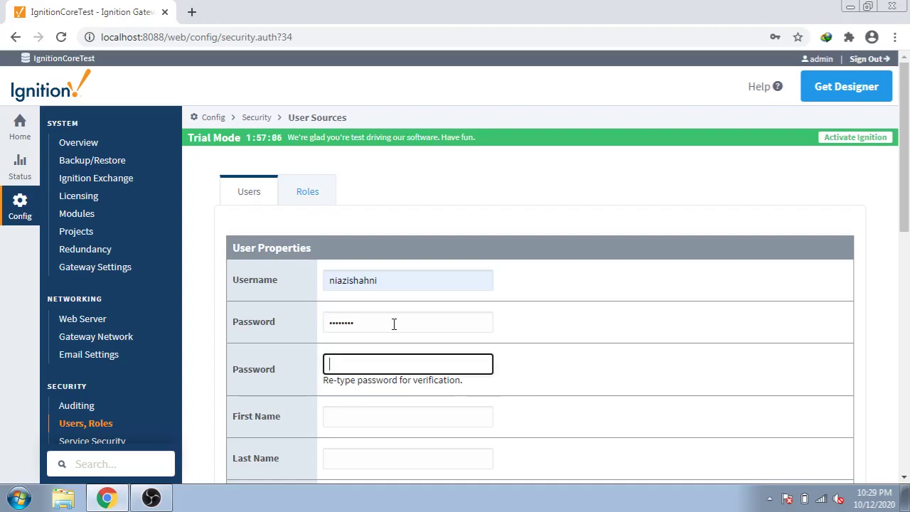
text(••••••••)
click(898, 287)
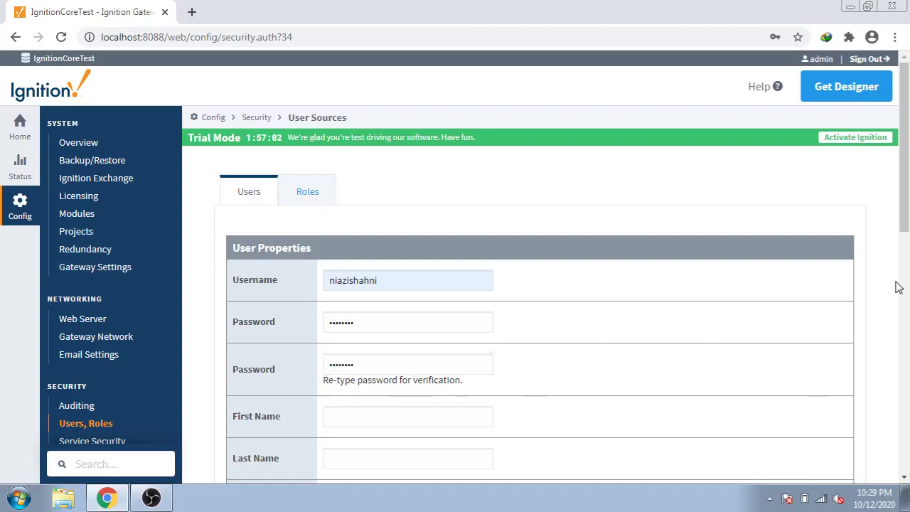
Enter first and last names, grant Administrator and Engineer roles, and save the user.
scroll(898, 287, down, 2)
click(439, 304)
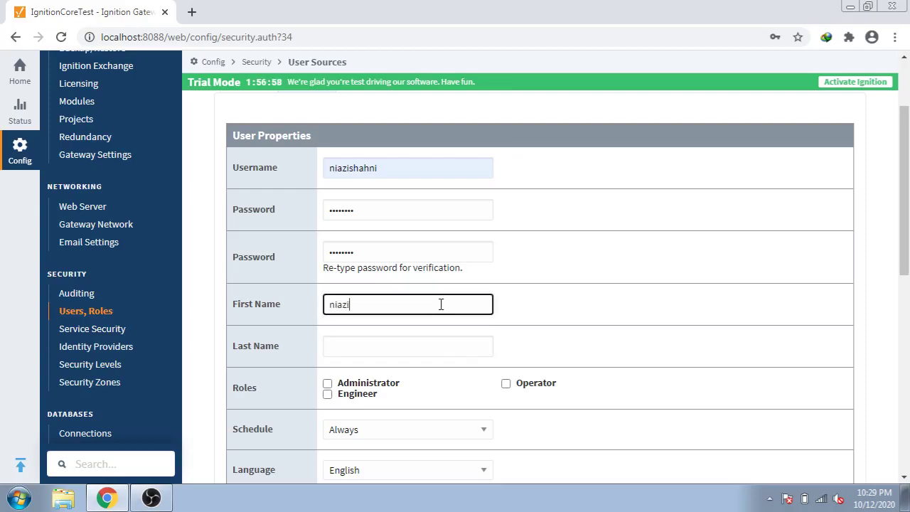
key(Tab)
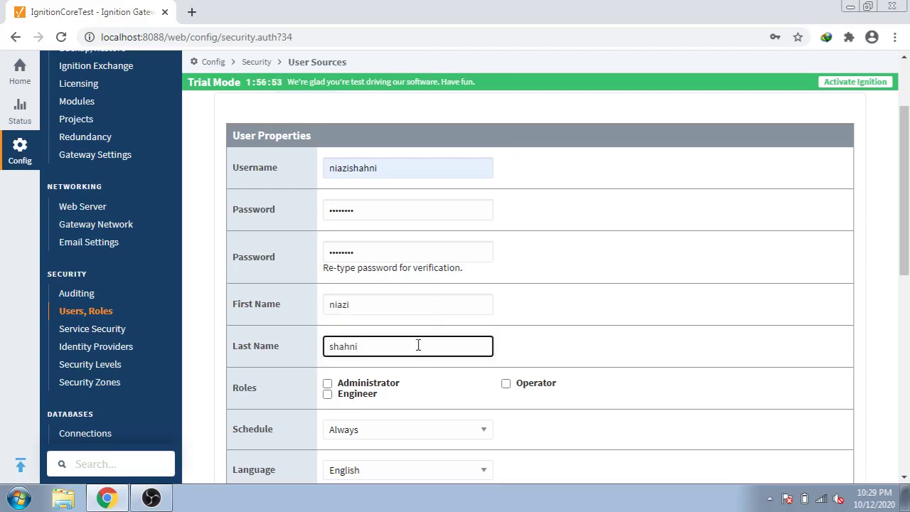
click(327, 384)
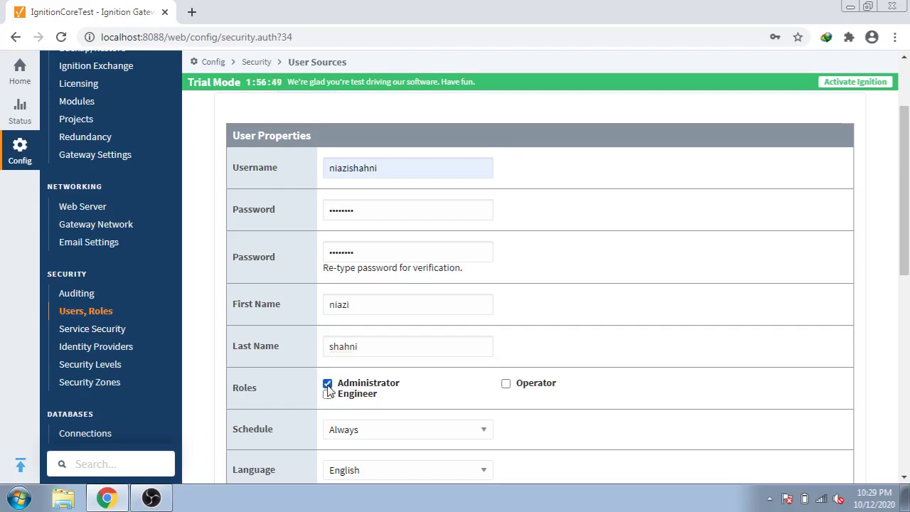
click(328, 394)
drag(906, 213, 879, 372)
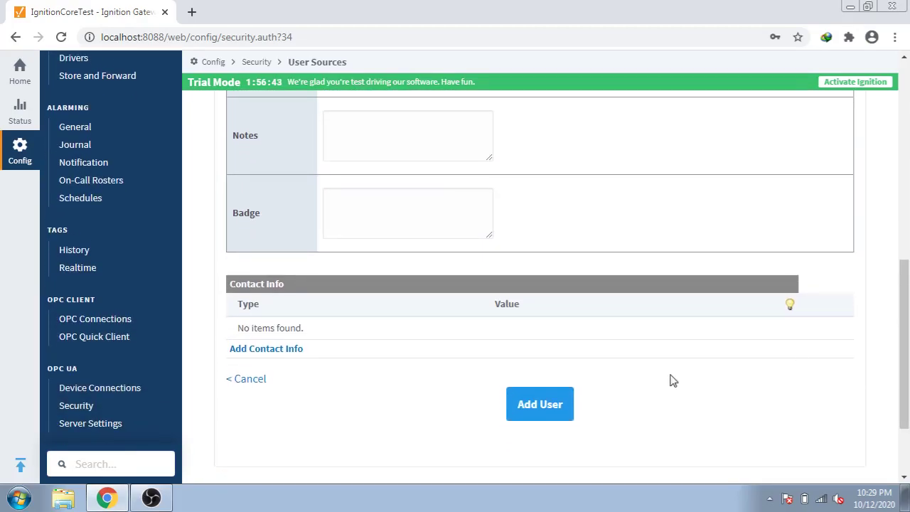
click(559, 404)
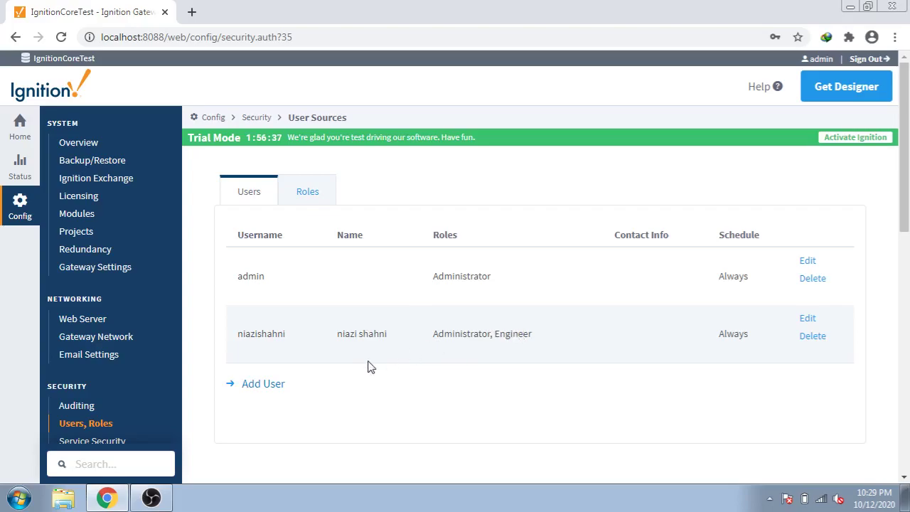
Start another user with the username Operatoruser.
click(276, 388)
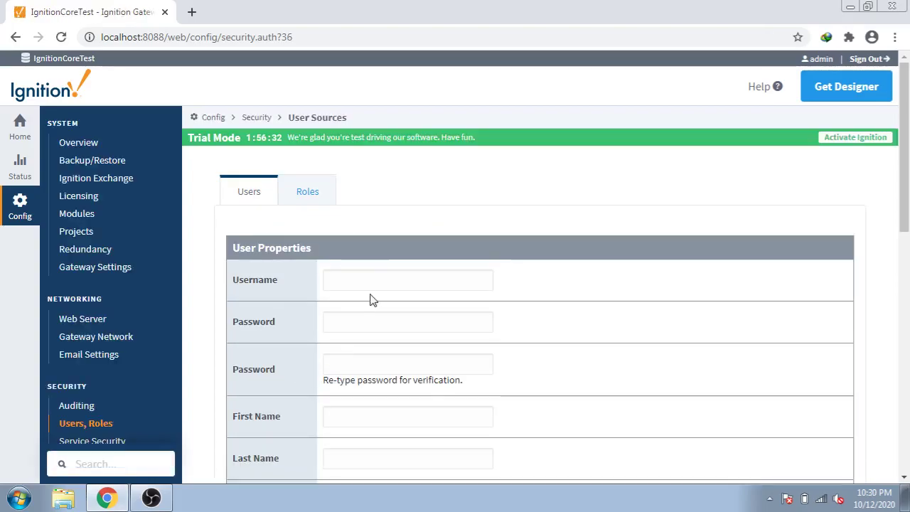
click(386, 278)
text(Ope)
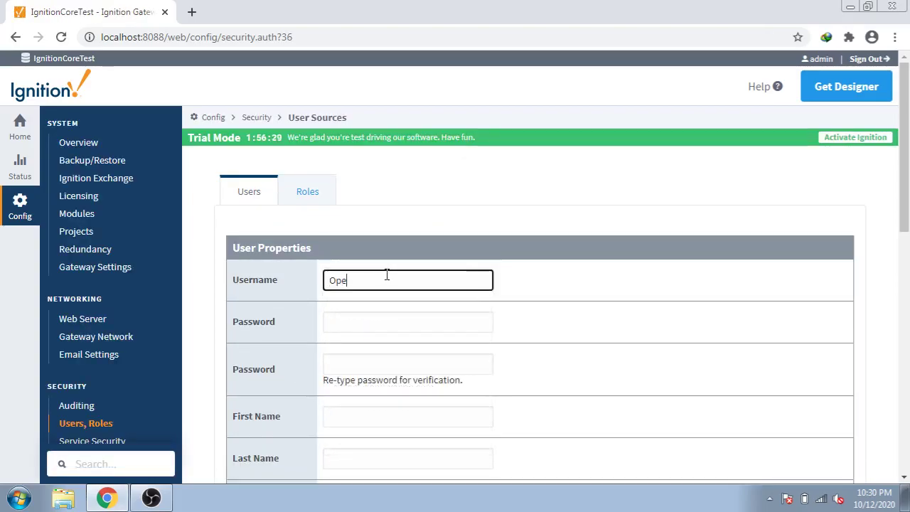
text(rator User)
click(386, 323)
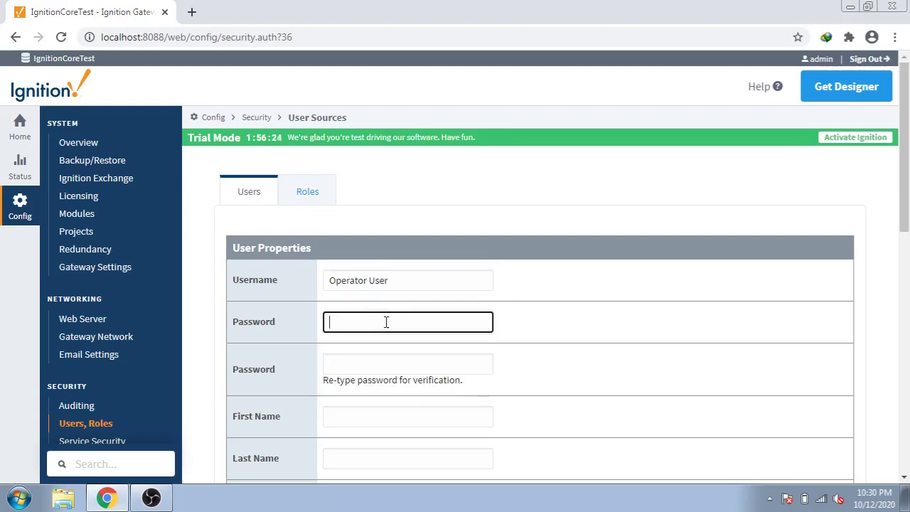
click(367, 281)
key(BackSpace)
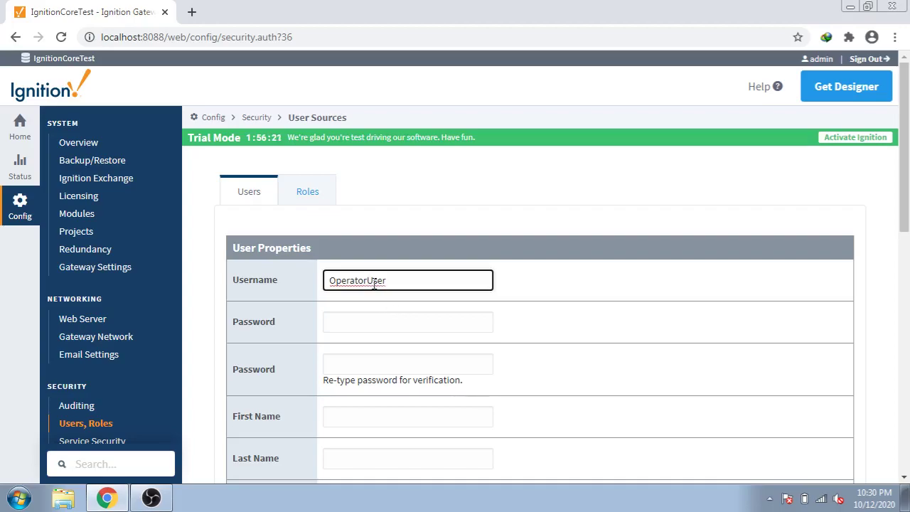
key(Delete)
text(u)
Enter the password twice and the first name operator.
click(391, 324)
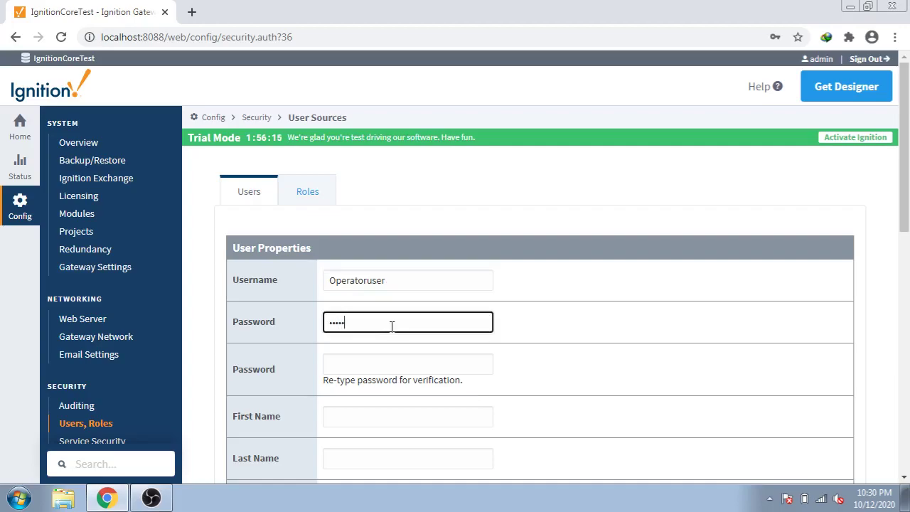
text(password)
click(389, 362)
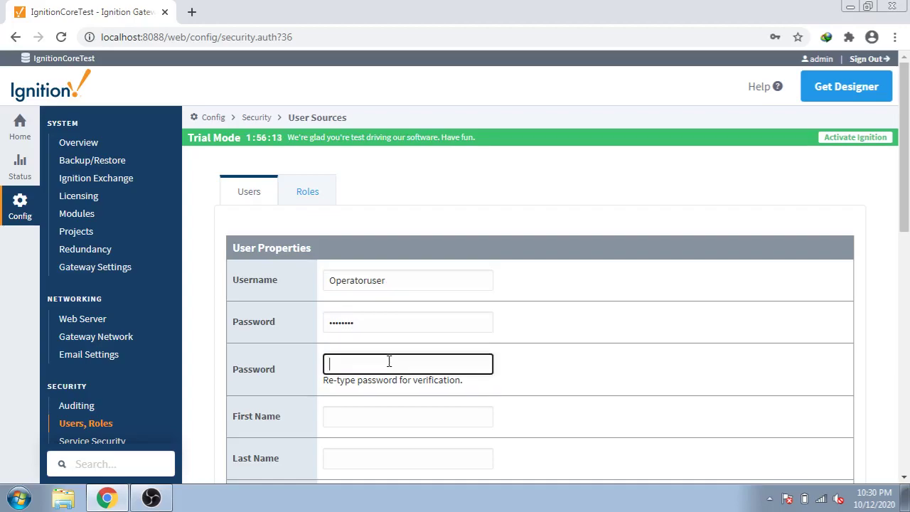
text(pa)
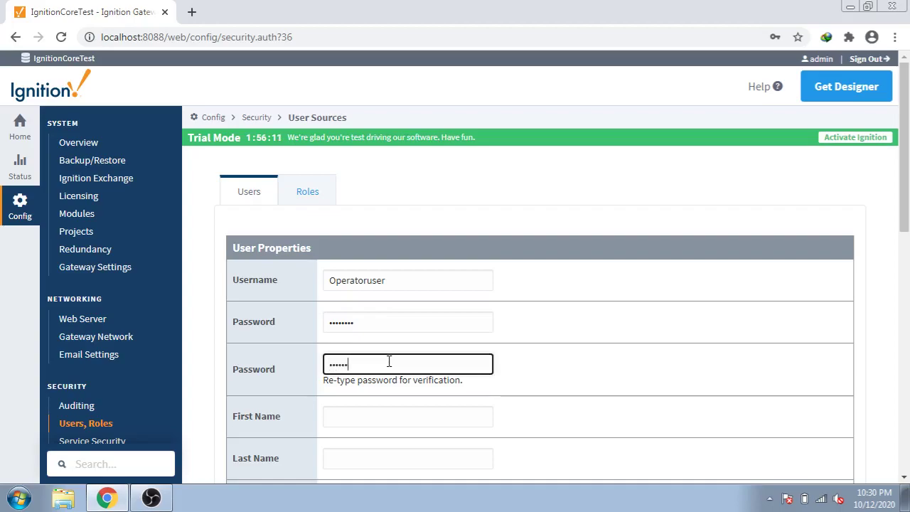
click(403, 408)
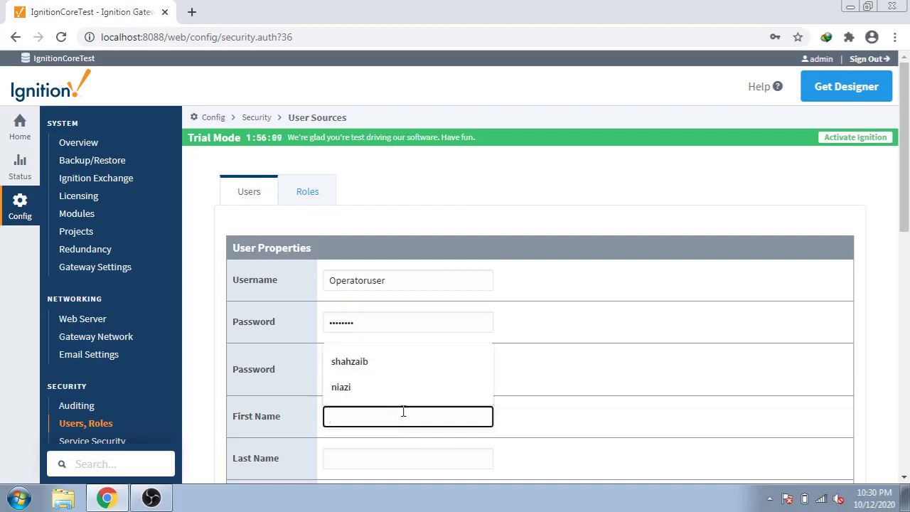
text(operator)
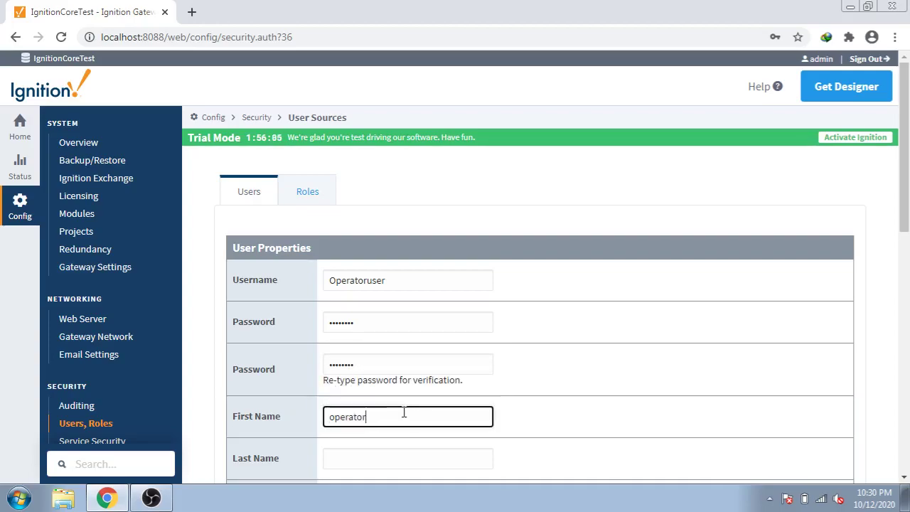
Give the user only the Operator role on the Always schedule and save it.
drag(901, 215, 901, 297)
click(506, 277)
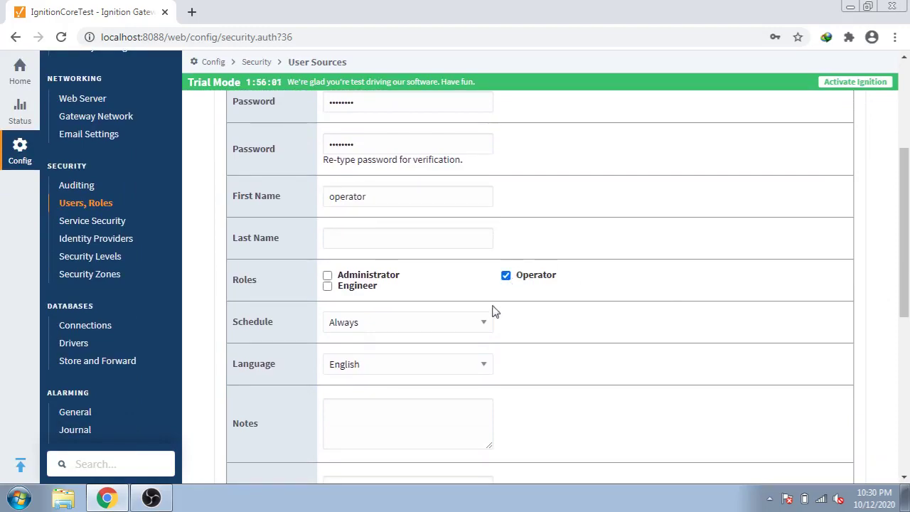
click(470, 330)
click(472, 336)
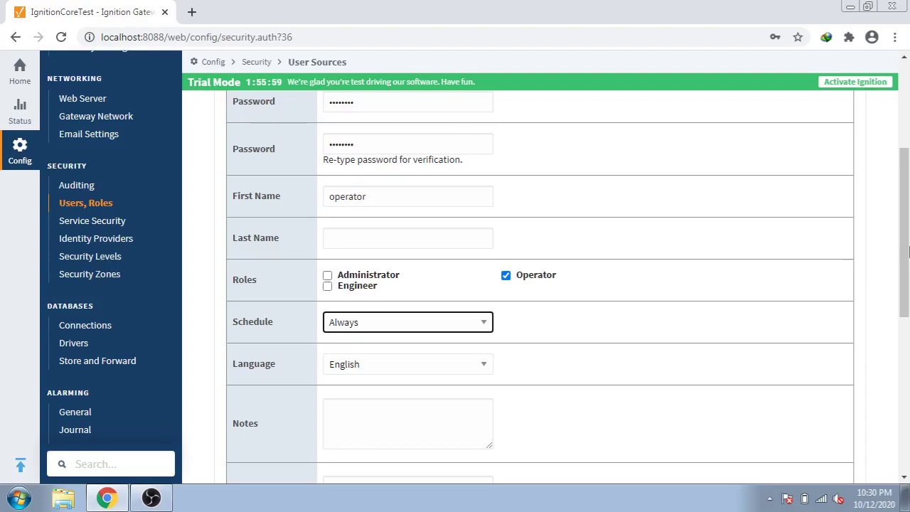
drag(902, 260, 858, 361)
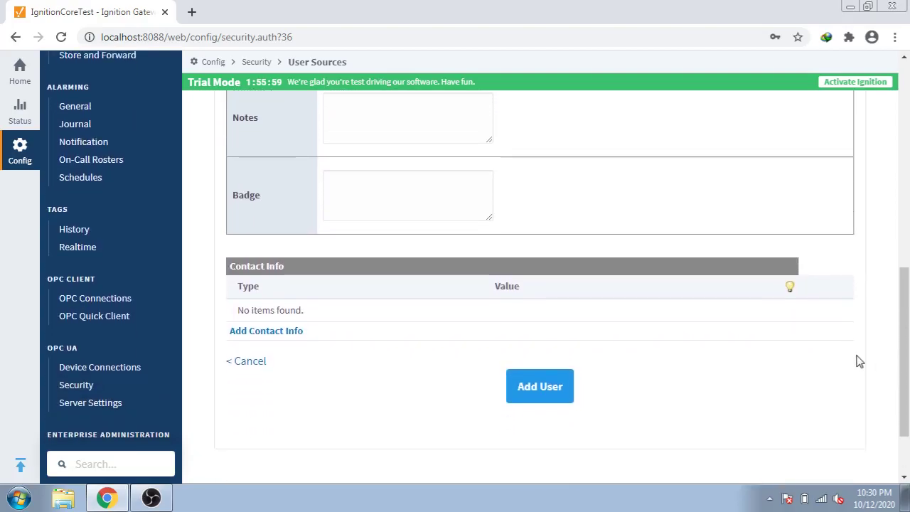
click(539, 395)
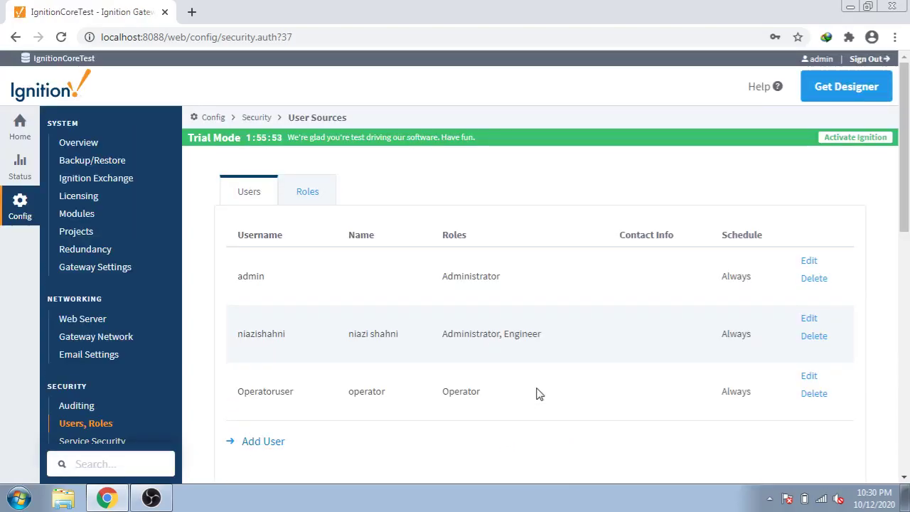